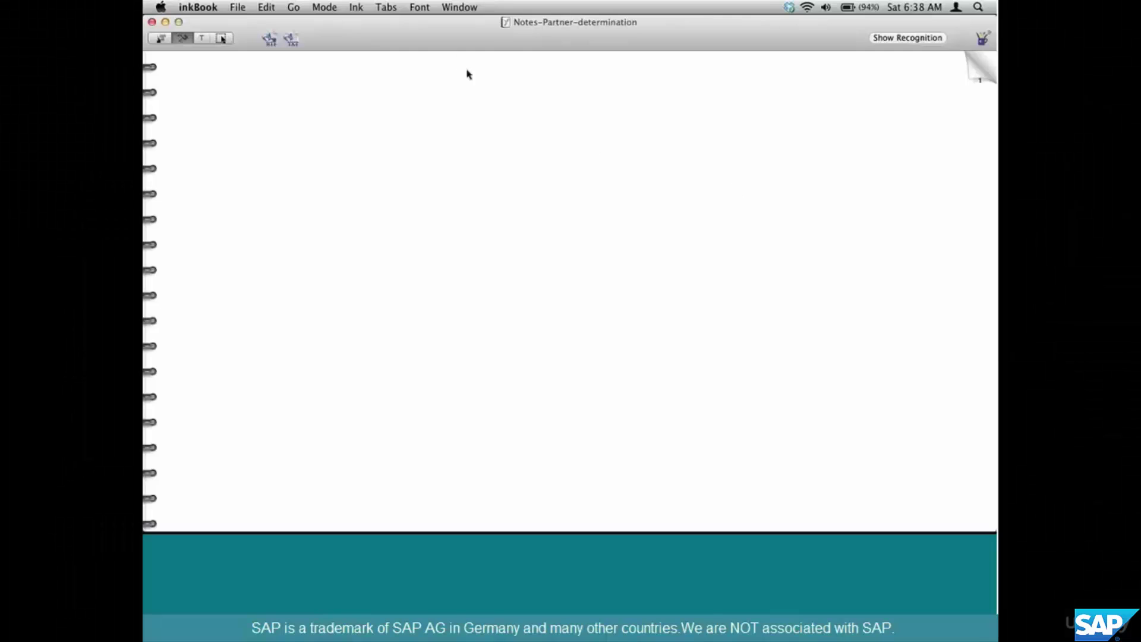
- Handwrite the title 'Partner Determination' at the top of page 1 and underline it
mouse_move(452, 68)
mouse_down()
mouse_move(449, 91)
mouse_move(635, 69)
mouse_up()
drag(437, 99, 650, 98)
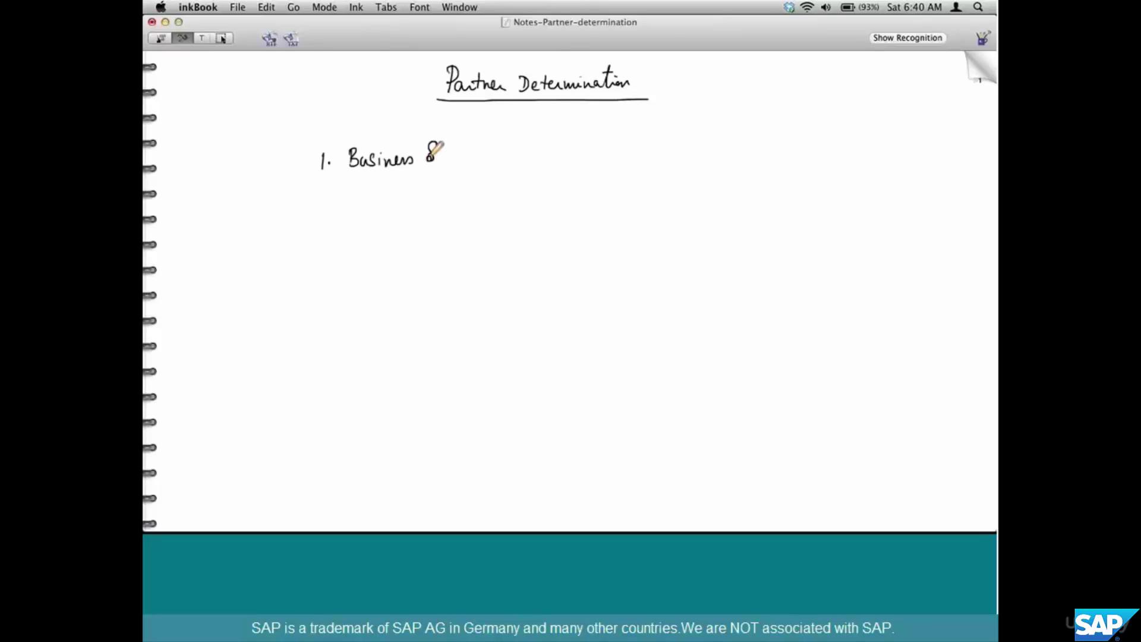
- Finish agenda items Business Scenario, Create new Partner Functions, Configure Partner Determination and Demo, then turn to page 2
drag(450, 157, 491, 157)
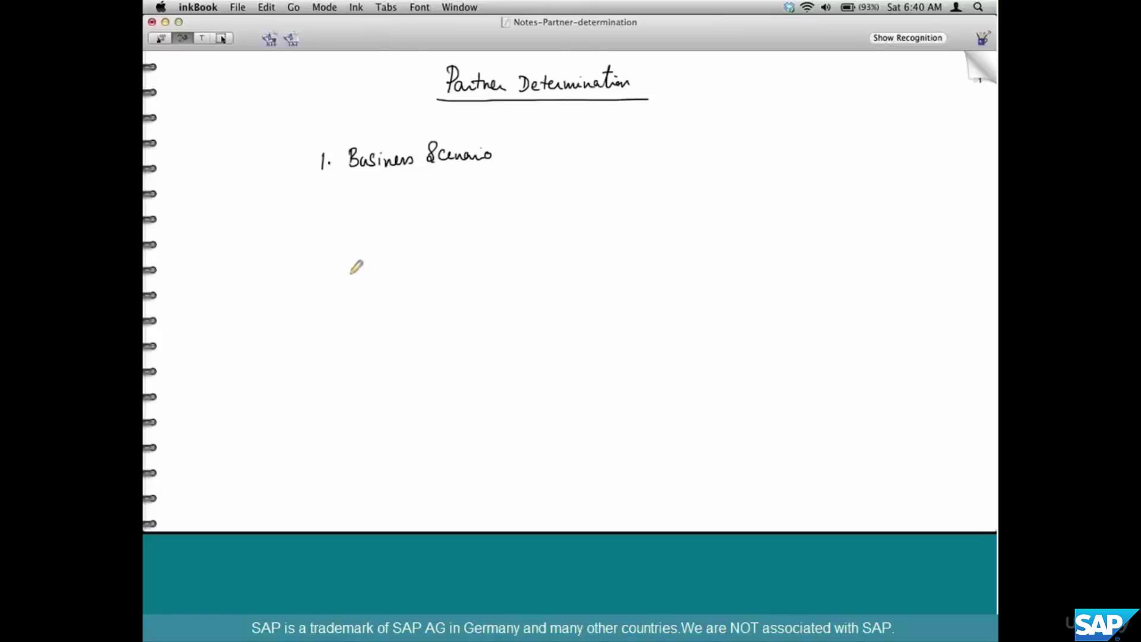
mouse_move(319, 227)
mouse_down()
mouse_move(324, 238)
mouse_move(394, 231)
mouse_move(406, 217)
mouse_move(582, 219)
mouse_up()
click(331, 234)
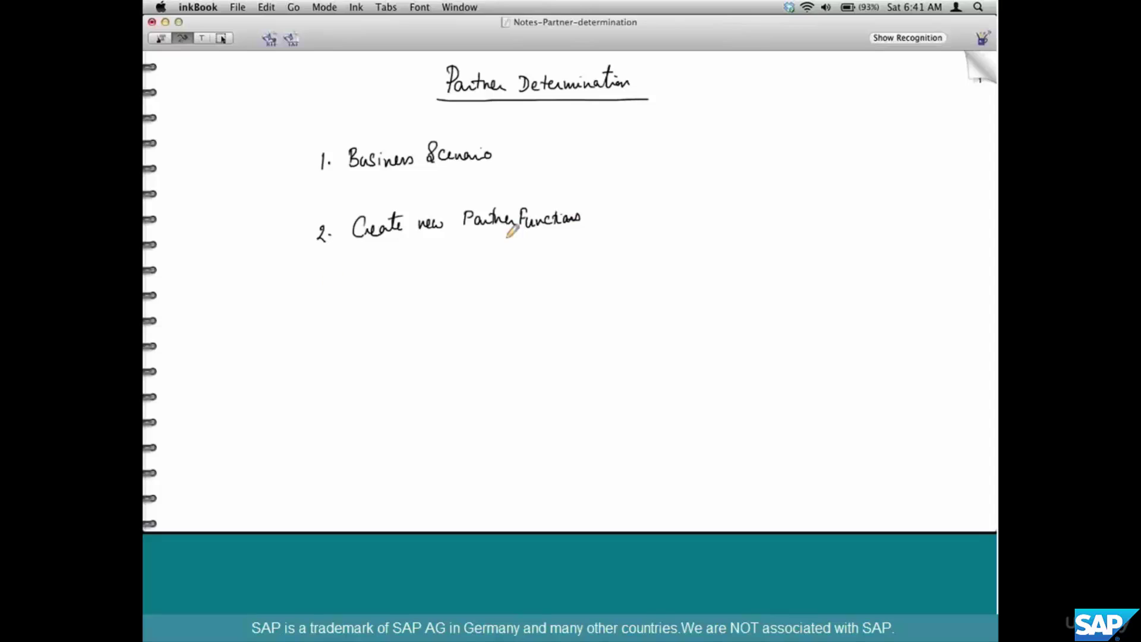
mouse_move(319, 299)
mouse_down()
mouse_move(327, 310)
mouse_move(612, 284)
mouse_move(628, 268)
mouse_move(643, 276)
mouse_move(635, 266)
mouse_up()
mouse_move(321, 371)
mouse_down()
mouse_move(330, 386)
mouse_move(416, 365)
mouse_up()
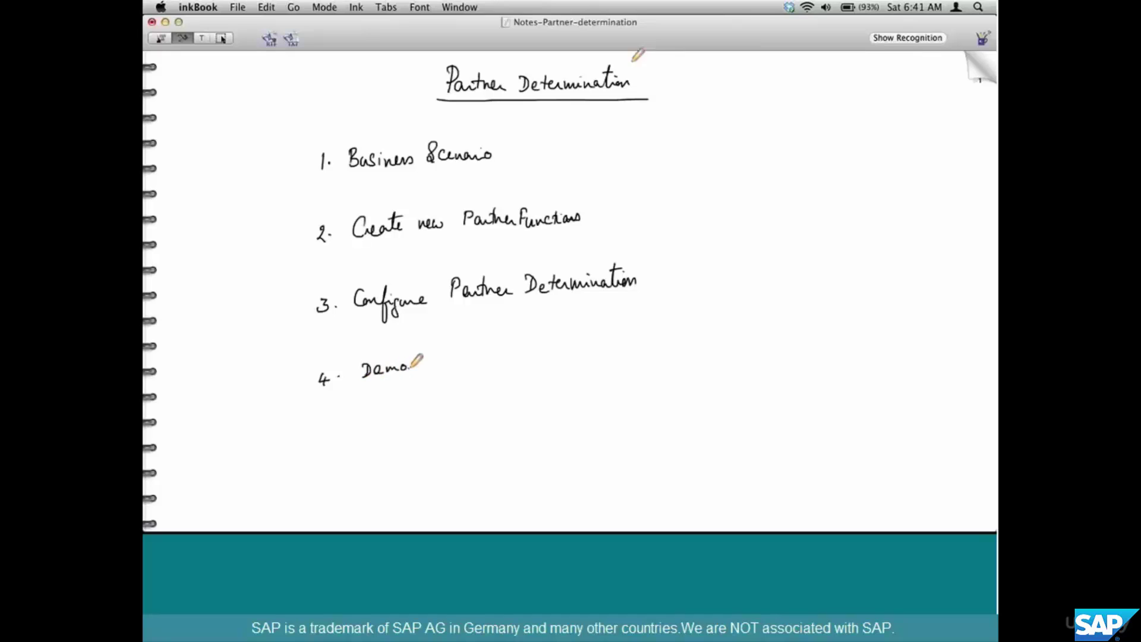
click(976, 76)
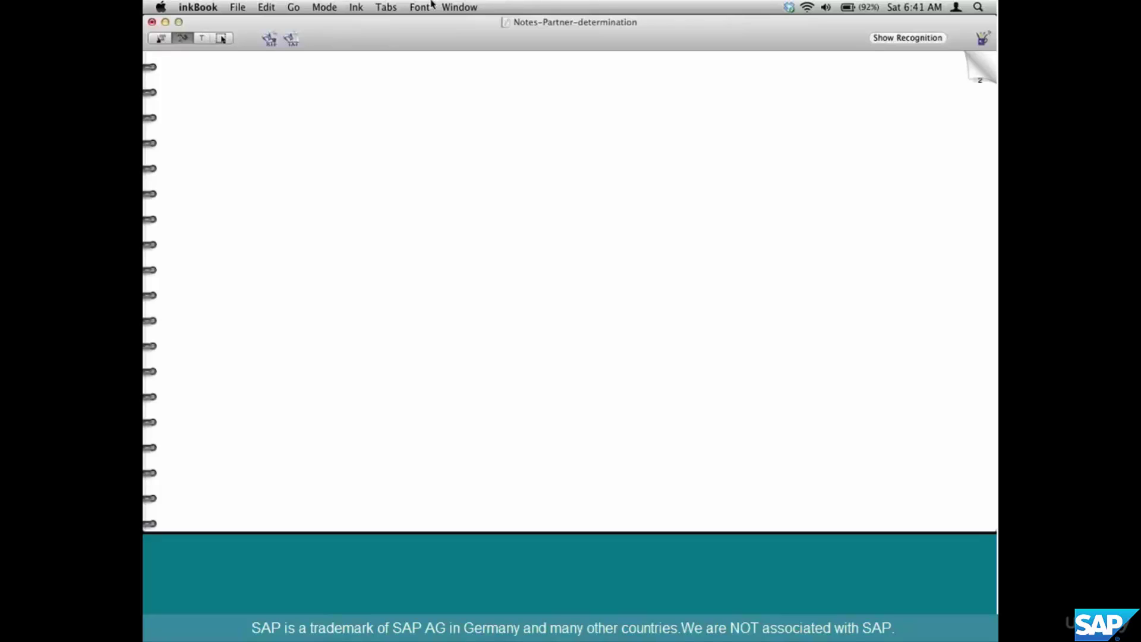
click(432, 5)
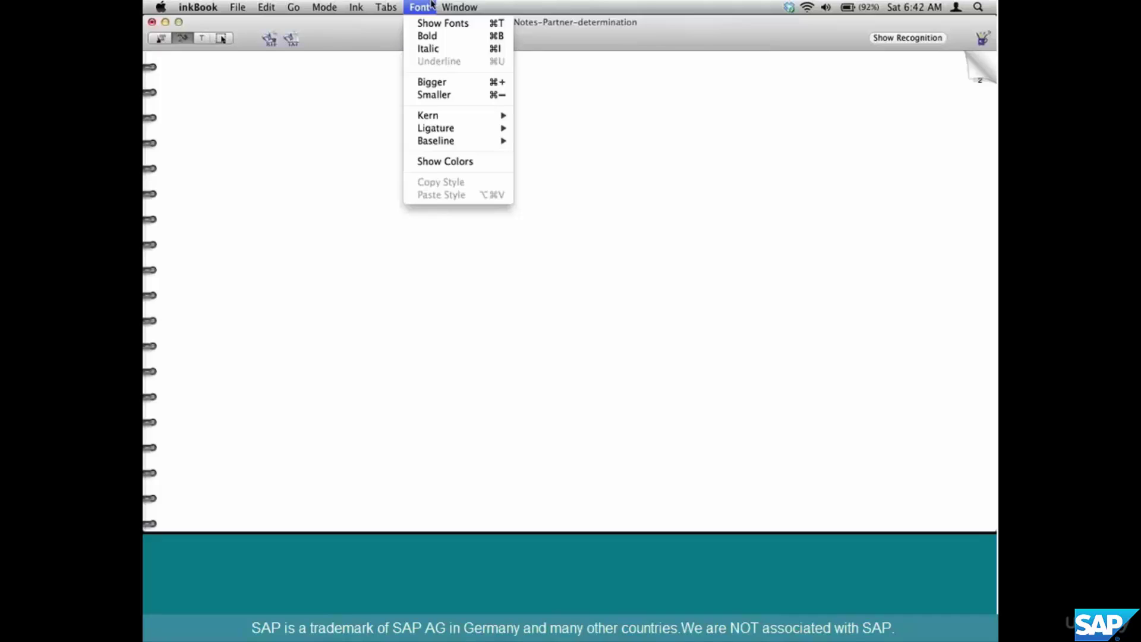
click(375, 81)
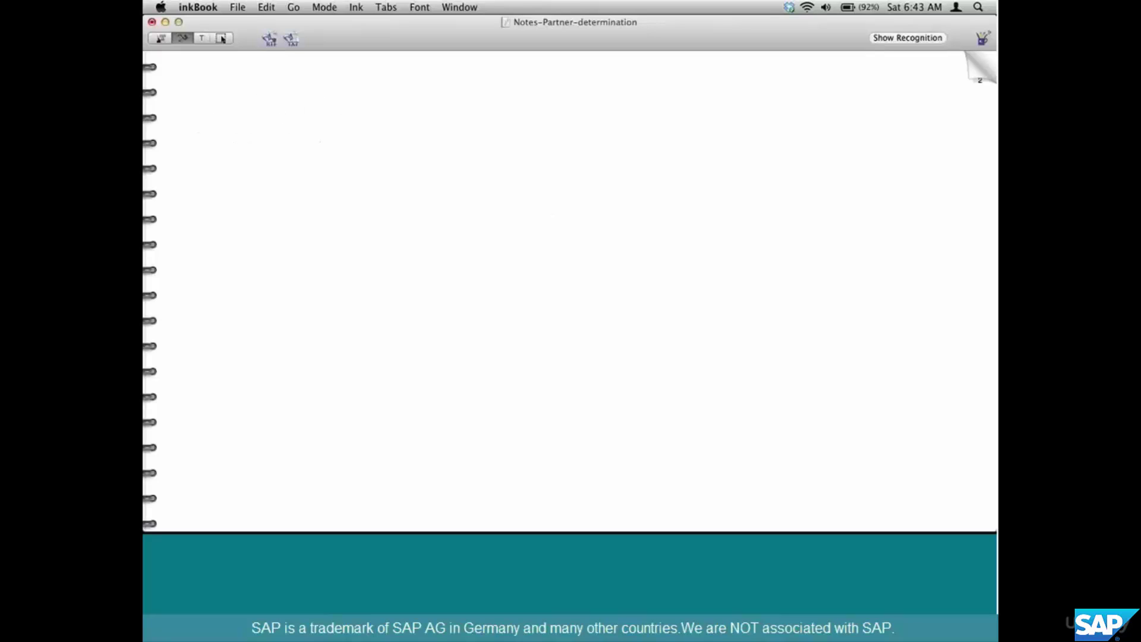
- Write the chain HP ← Ingram Micro ← Reseller ← End User across the top of page 2
mouse_move(197, 101)
mouse_down()
mouse_move(198, 116)
mouse_move(220, 114)
mouse_up()
mouse_move(292, 109)
mouse_down()
mouse_move(237, 113)
mouse_move(250, 118)
mouse_up()
mouse_move(327, 90)
mouse_down()
mouse_move(364, 114)
mouse_move(453, 100)
mouse_up()
mouse_move(558, 98)
mouse_down()
mouse_move(507, 98)
mouse_move(521, 104)
mouse_up()
mouse_move(604, 79)
mouse_down()
mouse_move(617, 97)
mouse_move(710, 93)
mouse_up()
drag(710, 93, 720, 99)
mouse_move(783, 80)
mouse_down()
mouse_move(803, 95)
mouse_move(856, 89)
mouse_up()
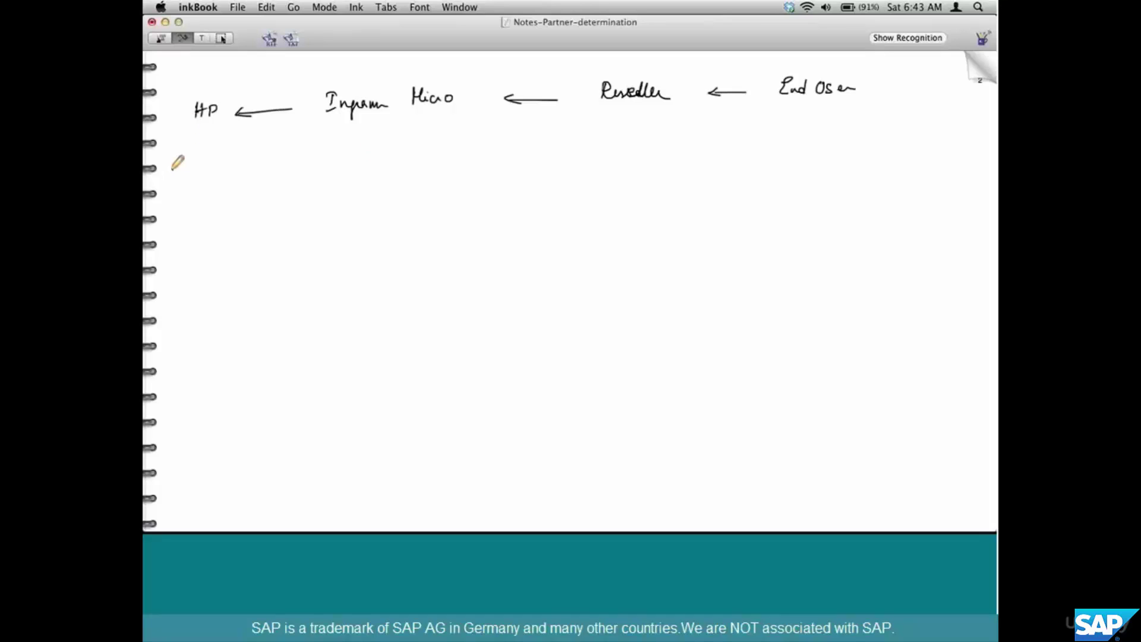
- Write Sold-to, Ship-to, Bill-to, Payer and VAD in a column under the chain
drag(169, 160, 227, 169)
drag(166, 214, 221, 214)
mouse_move(171, 249)
mouse_down()
mouse_move(183, 265)
mouse_move(222, 259)
mouse_up()
drag(175, 294, 218, 302)
drag(174, 343, 183, 355)
drag(186, 343, 208, 352)
- Continue the column with VAR, EU and Installation Site
mouse_move(175, 393)
mouse_down()
mouse_move(184, 409)
mouse_move(203, 392)
mouse_move(217, 409)
mouse_up()
mouse_move(179, 450)
mouse_down()
mouse_move(188, 435)
mouse_move(191, 446)
mouse_up()
drag(195, 431, 205, 445)
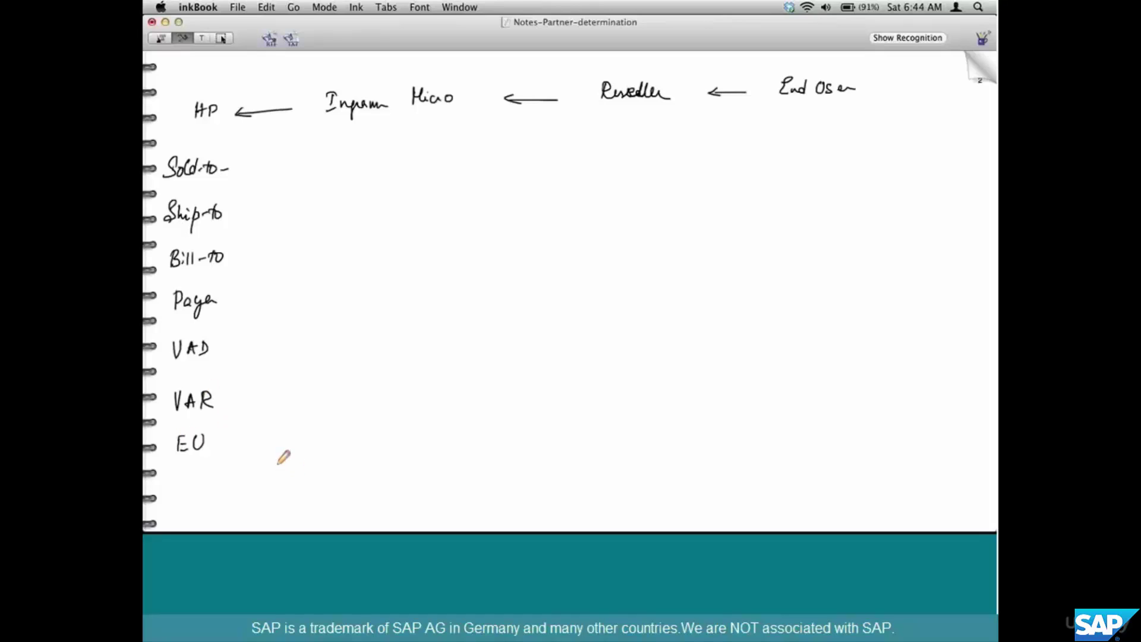
mouse_move(179, 475)
mouse_down()
mouse_move(180, 495)
mouse_move(195, 482)
mouse_move(278, 486)
mouse_up()
drag(284, 468, 294, 486)
drag(297, 473, 309, 481)
click(314, 480)
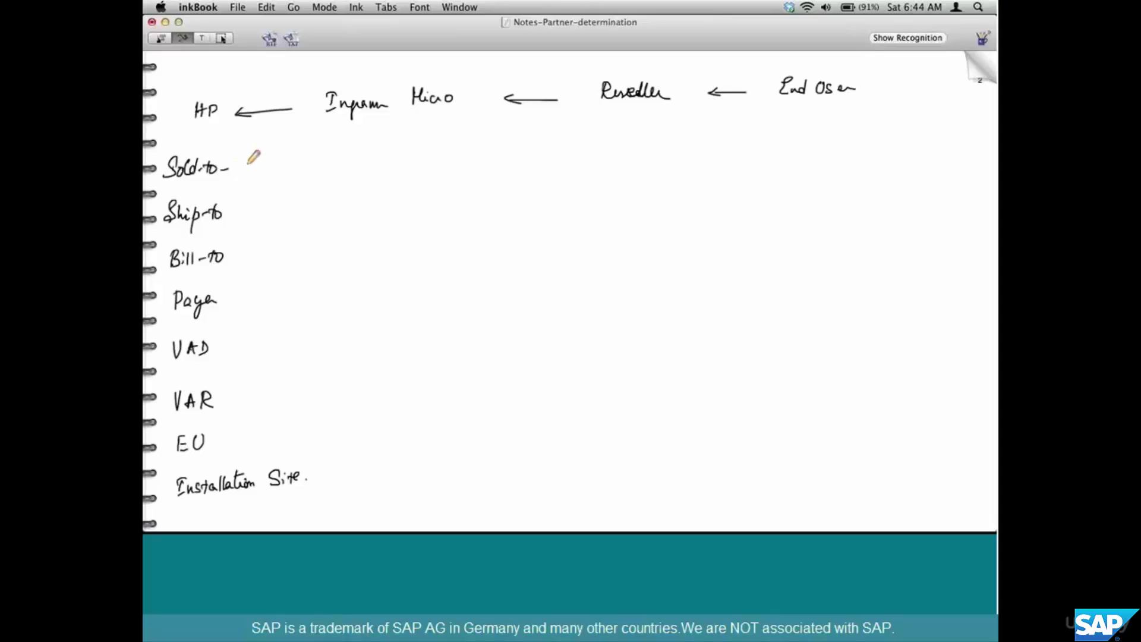
- Map Sold-to, Bill-to and VAD to Ingram, Ship-to to EU and Payer to Reseller
drag(242, 157, 300, 170)
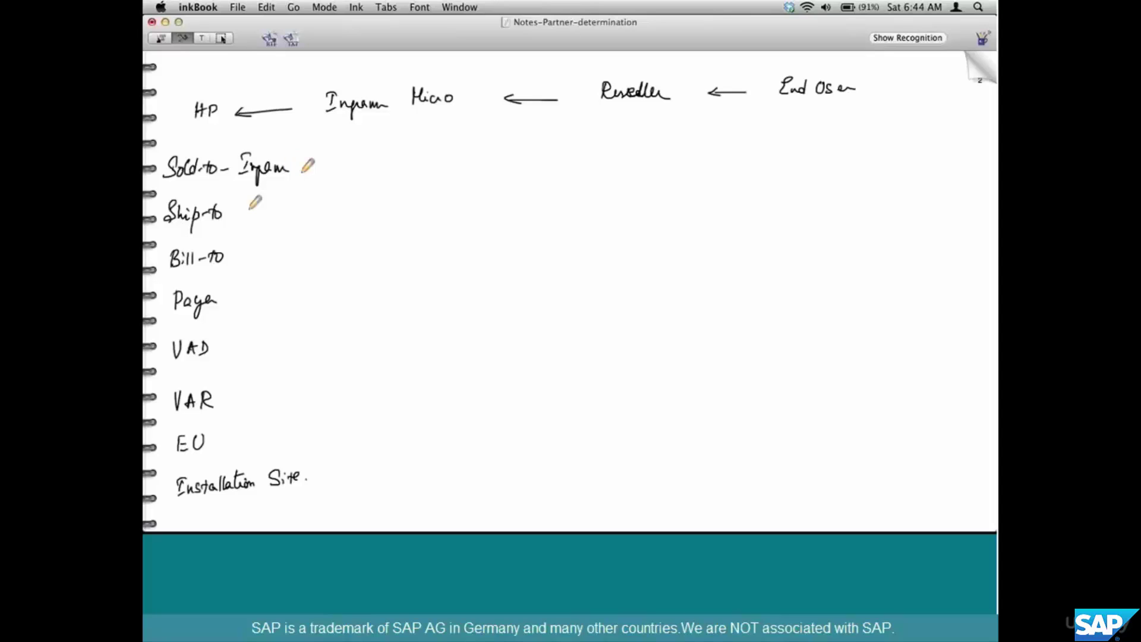
mouse_move(233, 213)
mouse_down()
mouse_move(266, 204)
mouse_move(265, 218)
mouse_up()
drag(269, 204, 277, 218)
mouse_move(236, 257)
mouse_down()
mouse_move(265, 243)
mouse_move(264, 255)
mouse_up()
drag(268, 248, 283, 253)
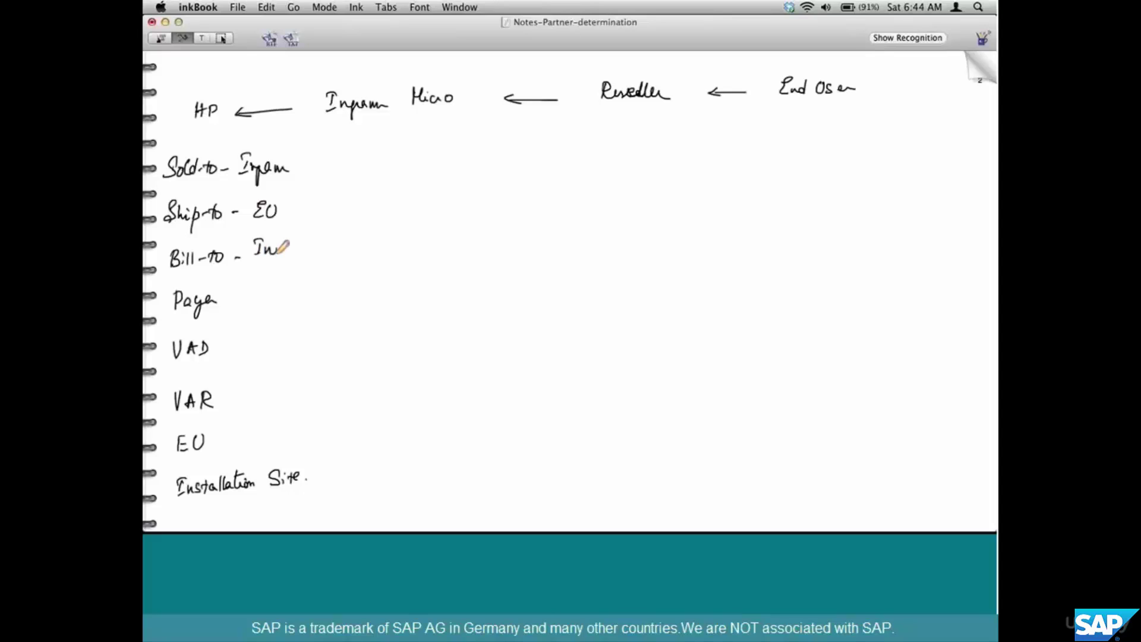
mouse_move(233, 301)
mouse_down()
mouse_move(264, 281)
mouse_move(274, 299)
mouse_move(290, 296)
mouse_move(296, 271)
mouse_move(316, 294)
mouse_up()
drag(223, 348, 233, 347)
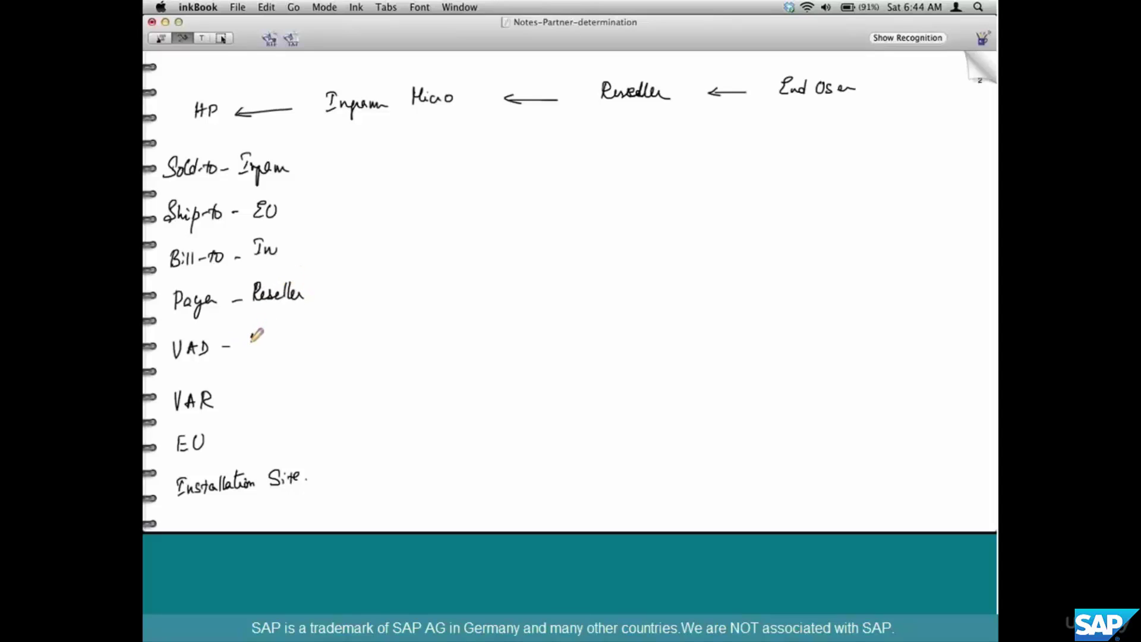
drag(249, 332, 266, 357)
- Label Reseller 'ABC' and End User 'XYZ Corp', and map EU to XYZ Corp
drag(227, 390, 313, 389)
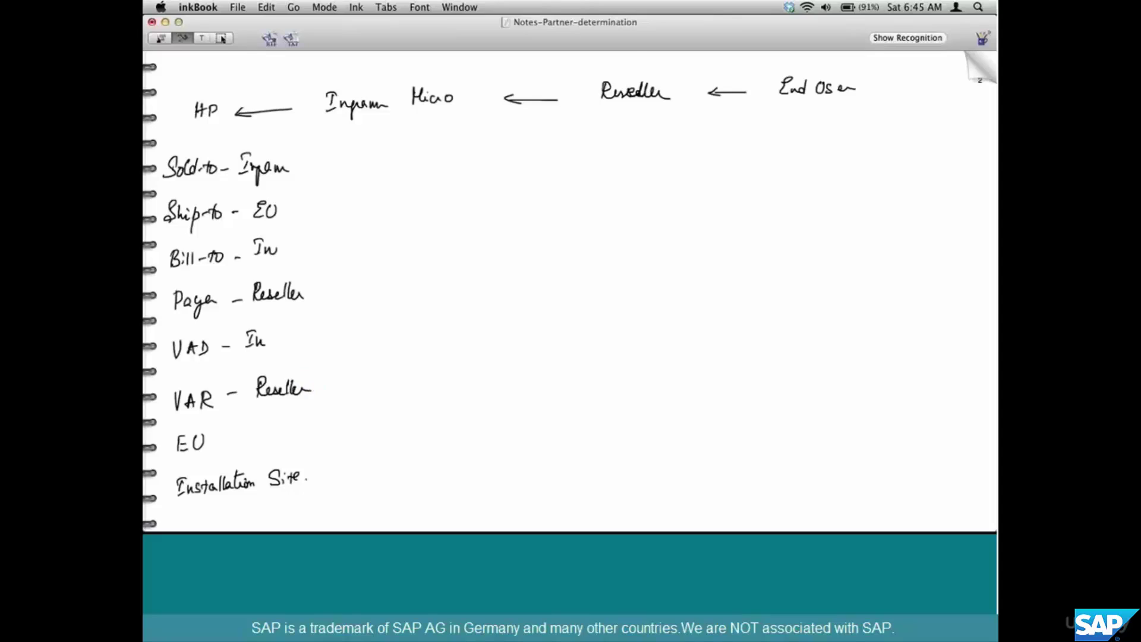
mouse_move(620, 76)
mouse_down()
mouse_move(629, 61)
mouse_move(636, 76)
mouse_move(655, 77)
mouse_up()
drag(228, 439, 237, 437)
drag(798, 61, 861, 79)
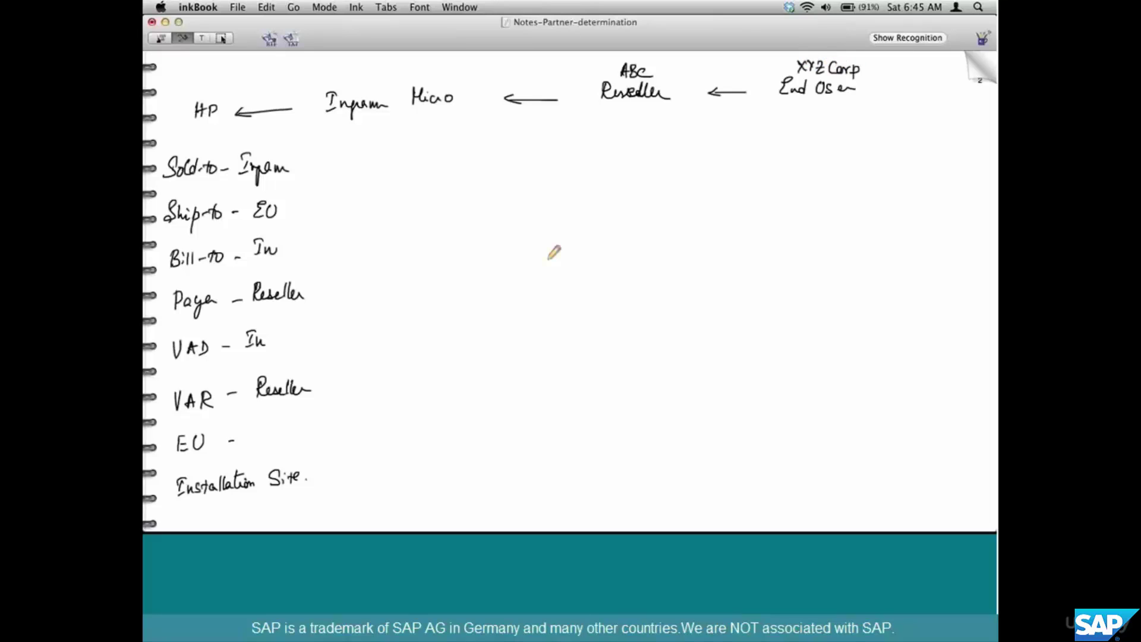
drag(258, 421, 270, 439)
mouse_move(274, 421)
mouse_down()
mouse_move(282, 437)
mouse_move(330, 441)
mouse_up()
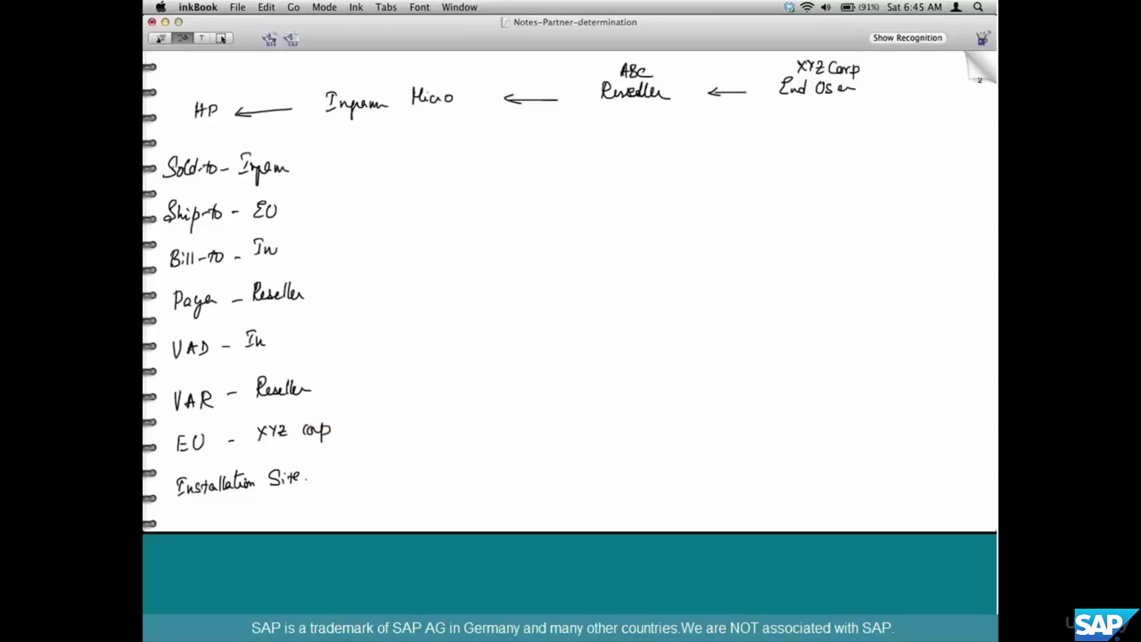
mouse_move(305, 478)
mouse_down()
mouse_move(340, 462)
mouse_move(349, 476)
mouse_move(393, 473)
mouse_up()
- Box the 'VAD - In' line and tick it with a check mark
click(252, 511)
click(285, 505)
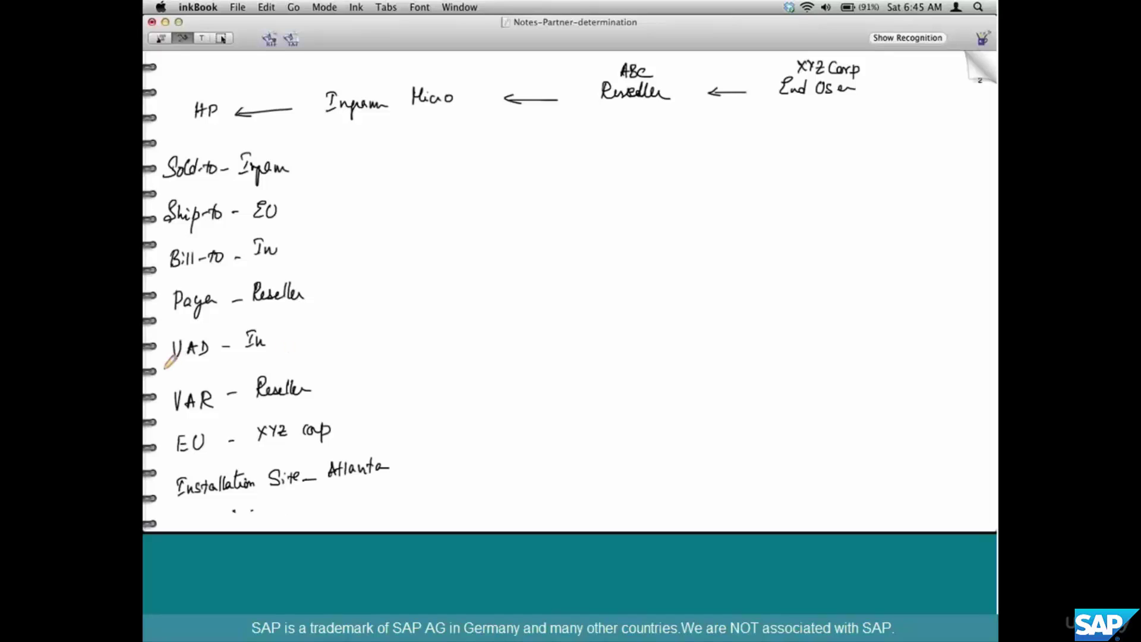
mouse_move(165, 370)
mouse_down()
mouse_move(262, 314)
mouse_move(165, 371)
mouse_up()
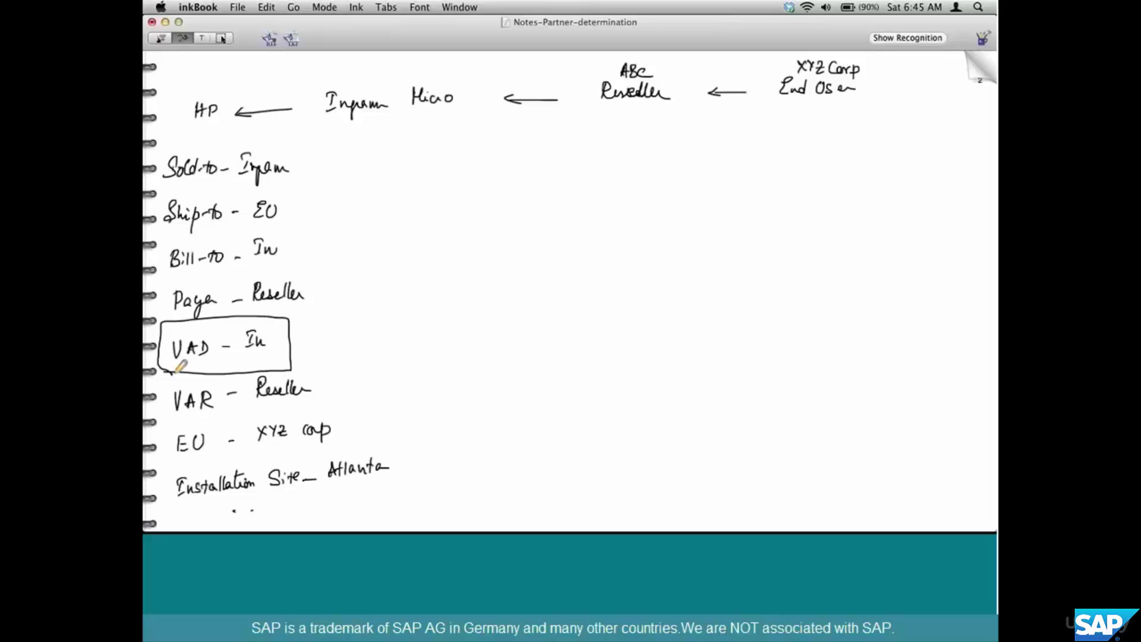
drag(304, 340, 328, 326)
- On the next page, draw an arrow down from VAD to a bracketed 'VOPAN'
key(Right)
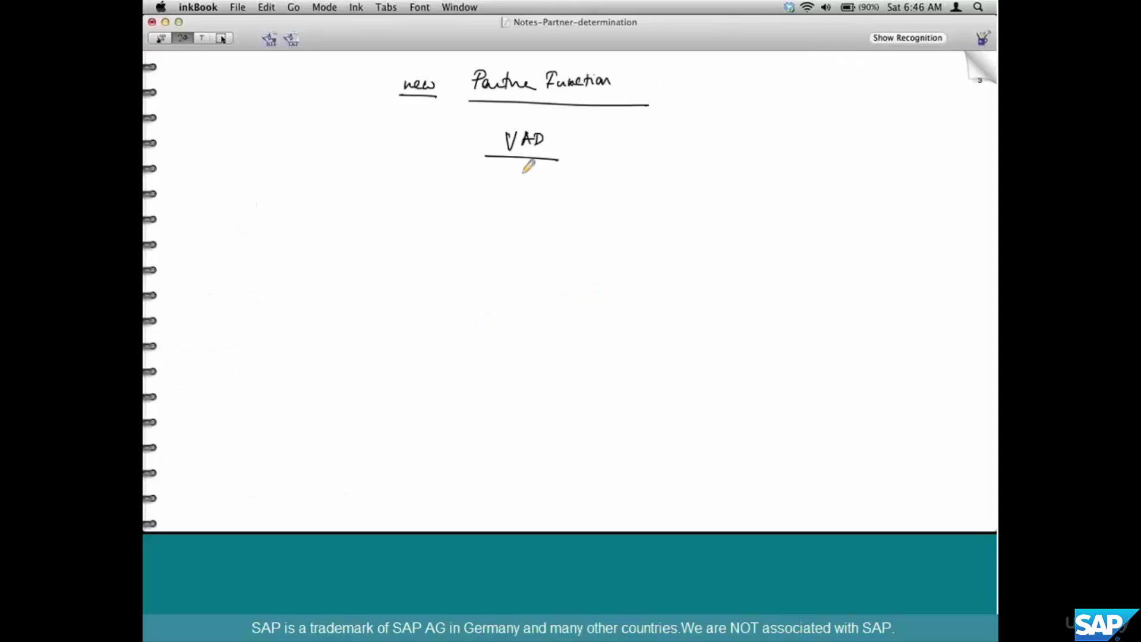
mouse_move(517, 174)
mouse_down()
mouse_move(510, 214)
mouse_move(535, 207)
mouse_up()
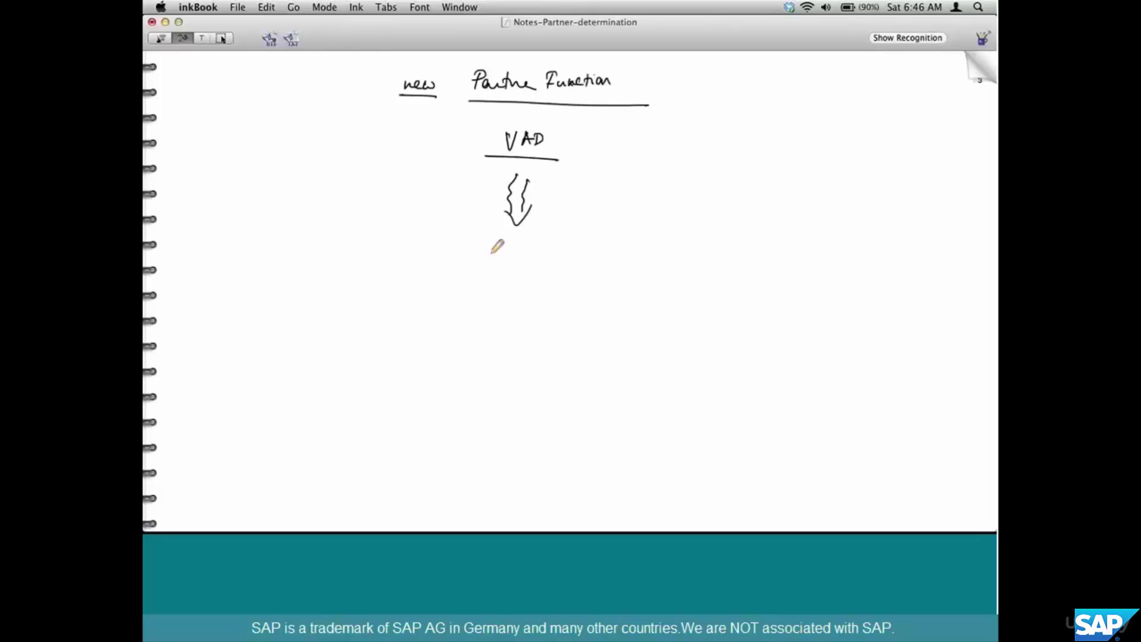
mouse_move(480, 242)
mouse_down()
mouse_move(504, 256)
mouse_move(533, 238)
mouse_move(535, 257)
mouse_up()
mouse_move(540, 257)
mouse_down()
mouse_move(542, 244)
mouse_move(545, 256)
mouse_up()
drag(465, 239, 479, 276)
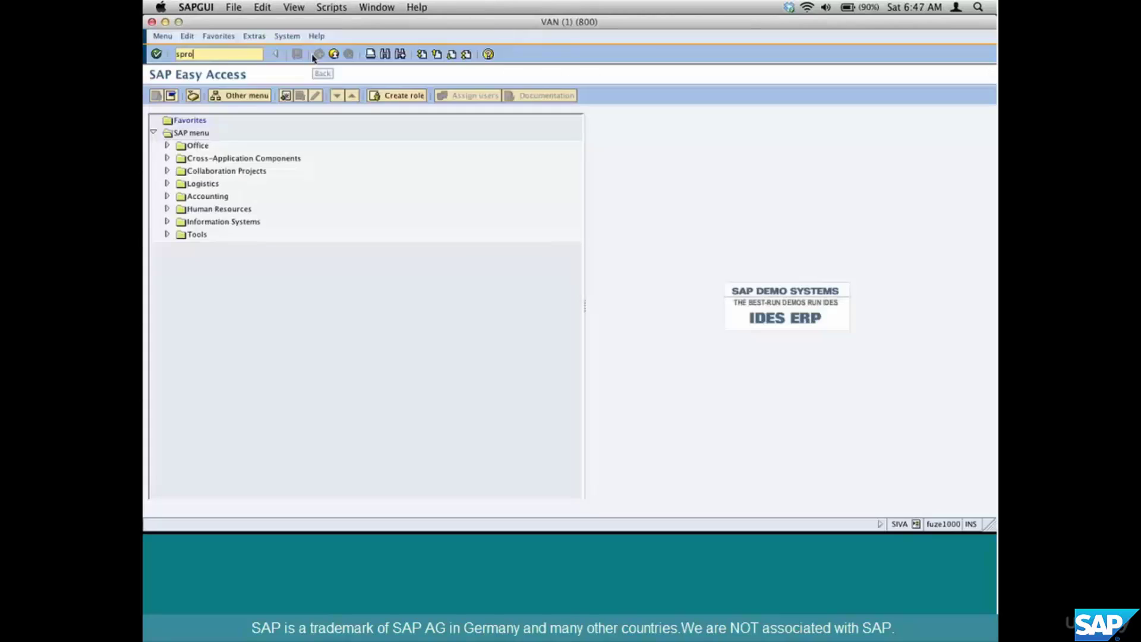
- In SPRO's Reference IMG, expand Sales and Distribution > Basic Functions > Partner Determination and screenshot the tree
key(Return)
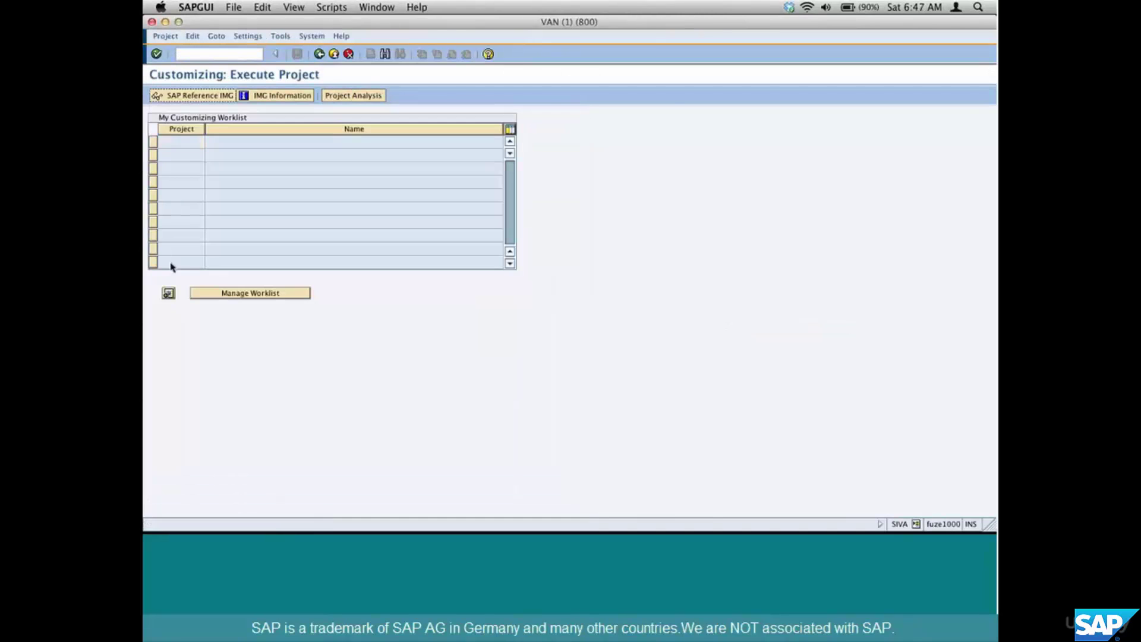
key(F5)
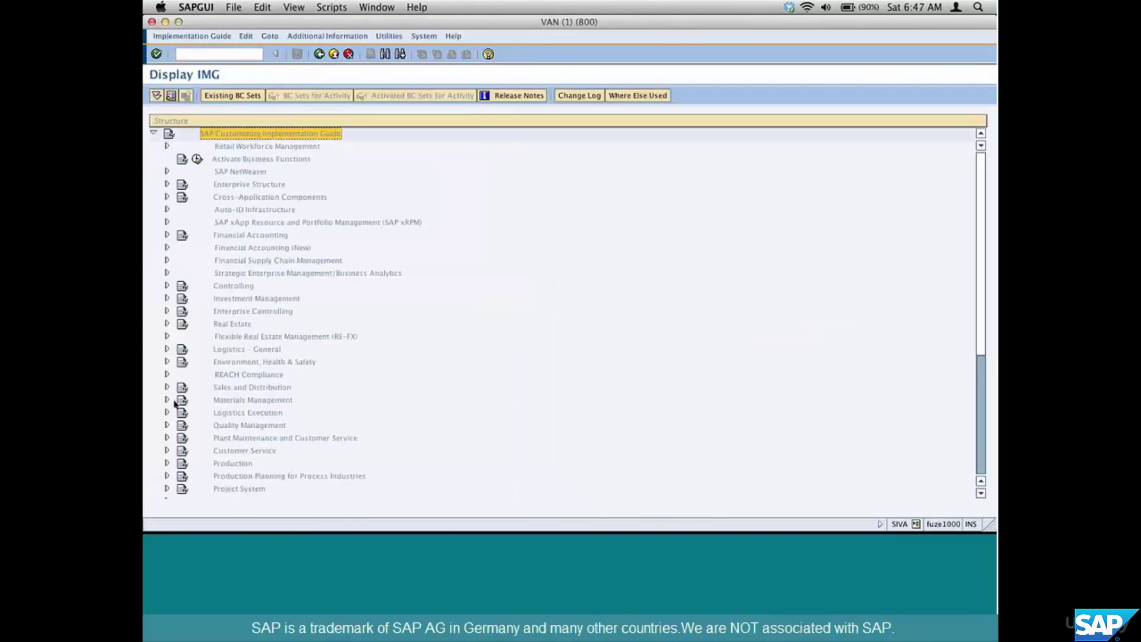
click(167, 387)
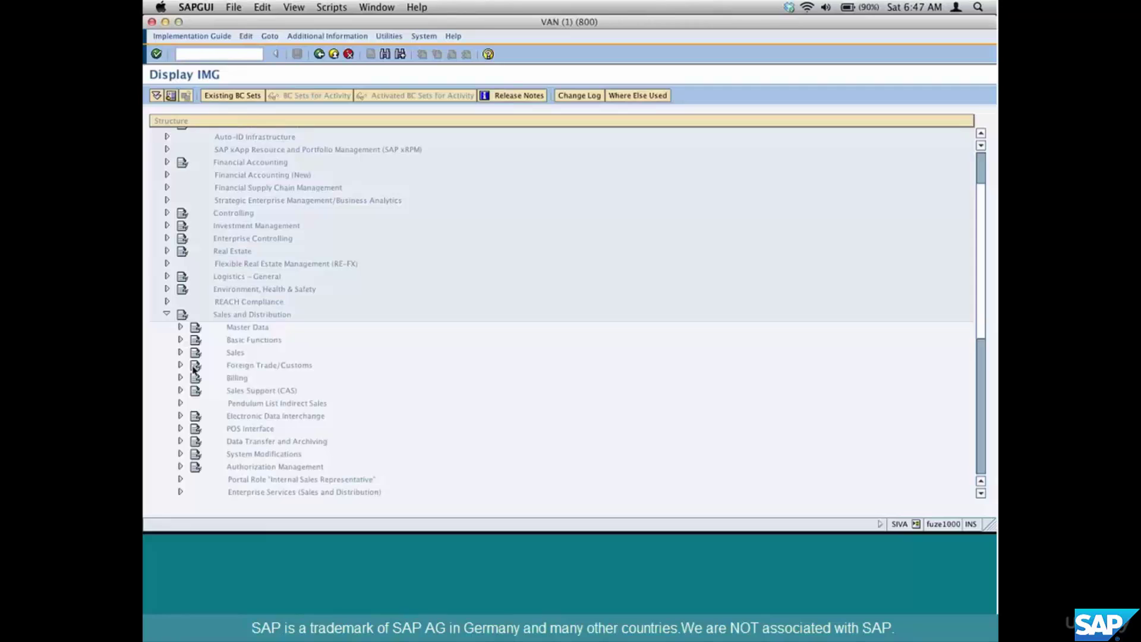
click(181, 340)
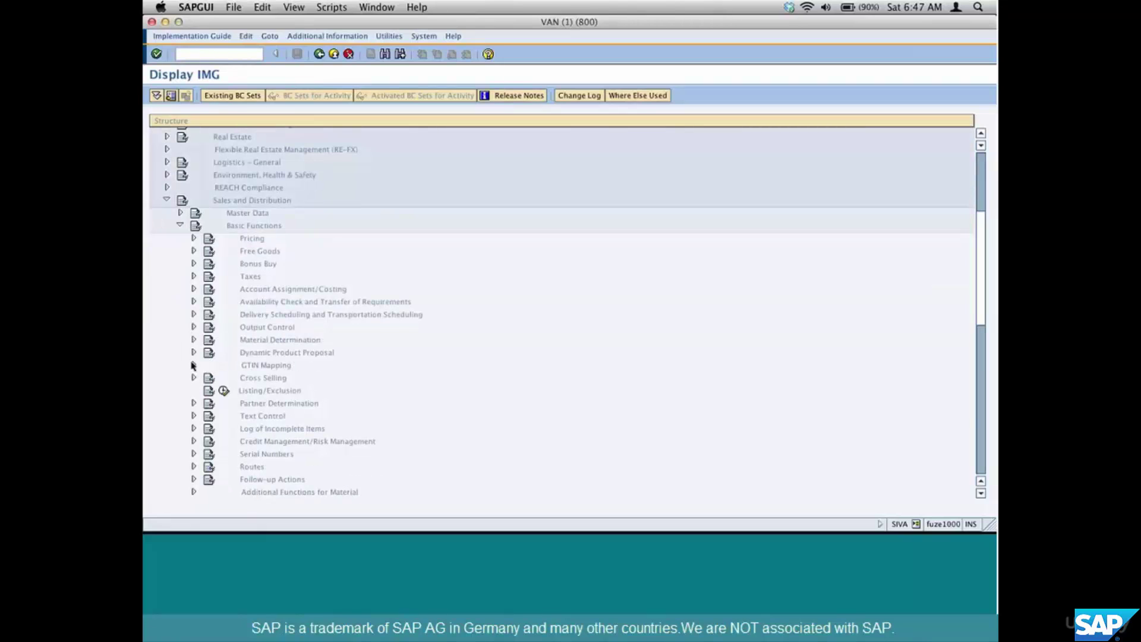
click(194, 404)
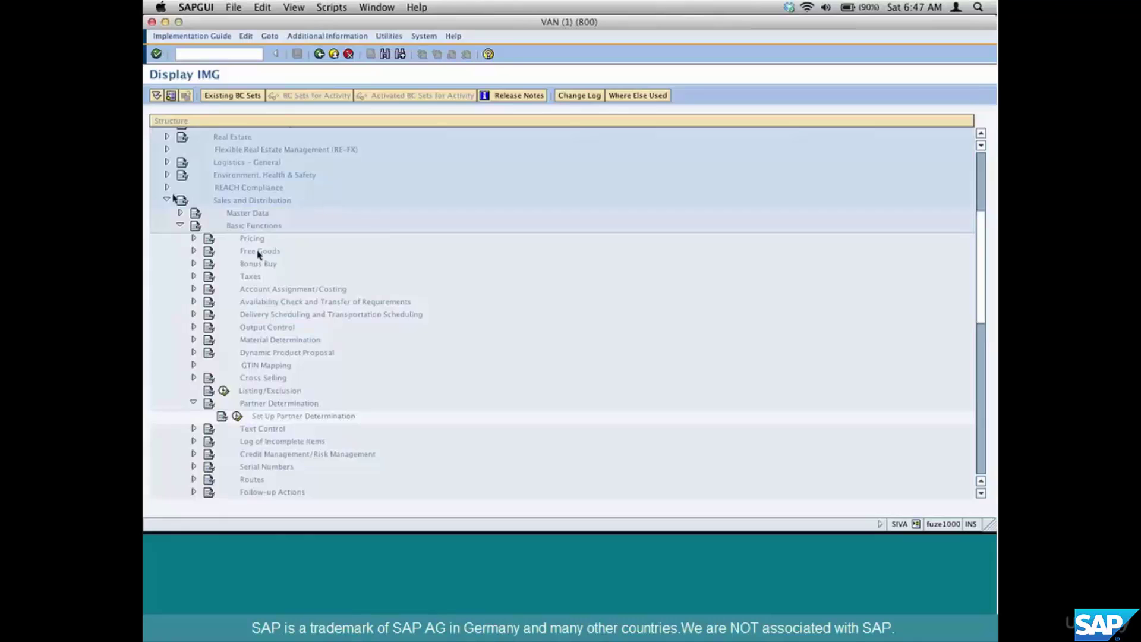
drag(164, 201, 438, 436)
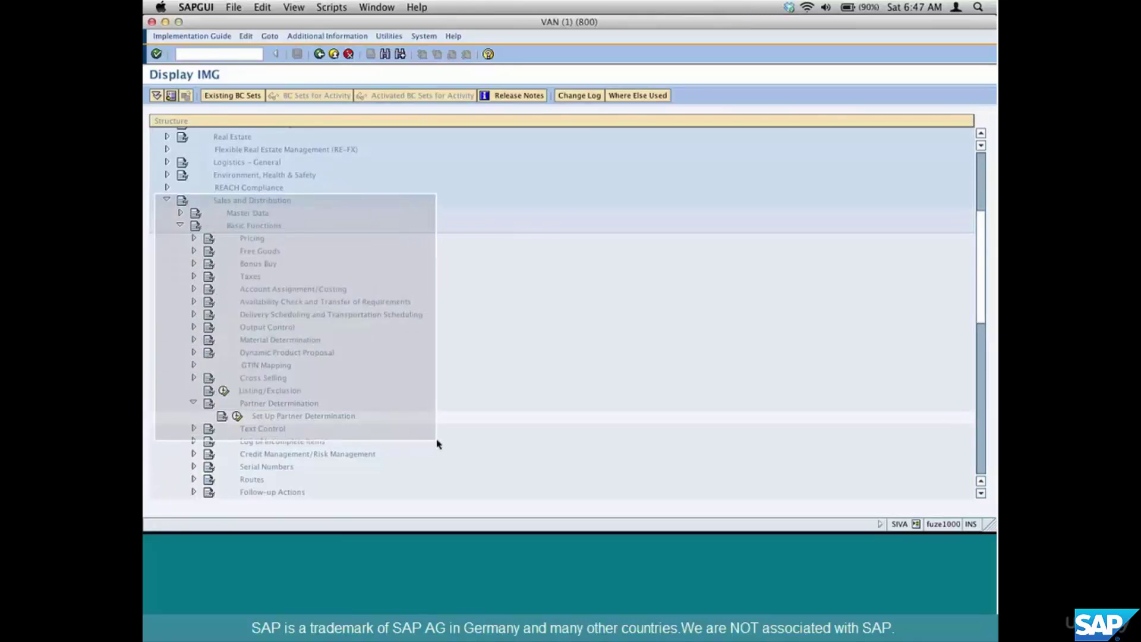
- Paste the IMG tree screenshot into the notes and move it below VOPAN, lower left
key(super+Tab)
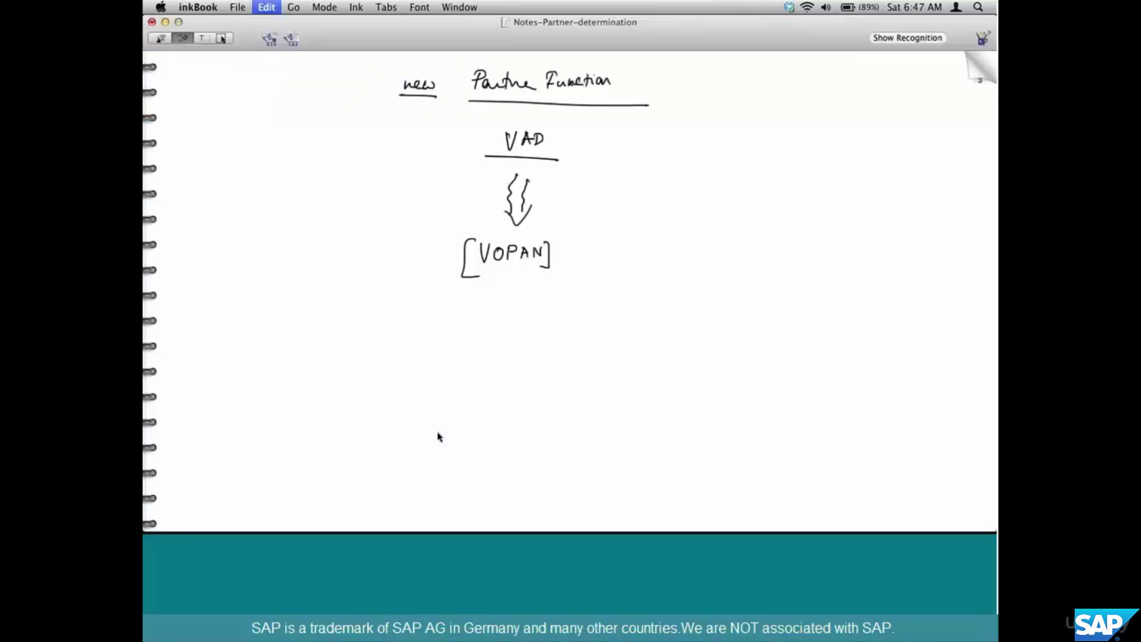
key(super+v)
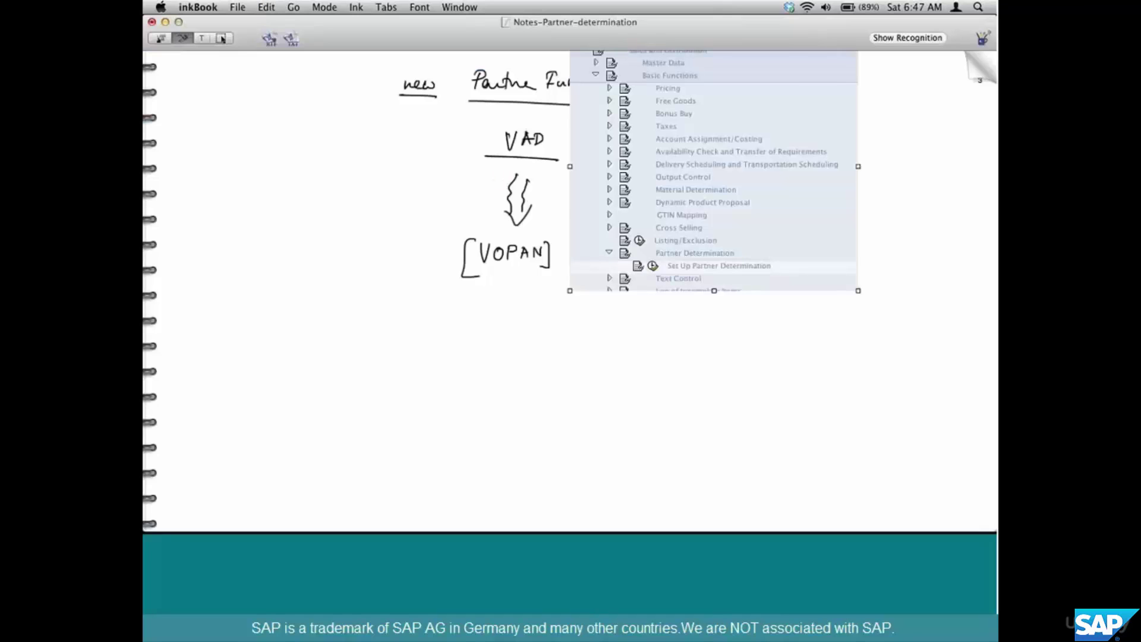
key(Escape)
mouse_move(569, 167)
mouse_down()
mouse_move(361, 373)
mouse_move(169, 408)
mouse_up()
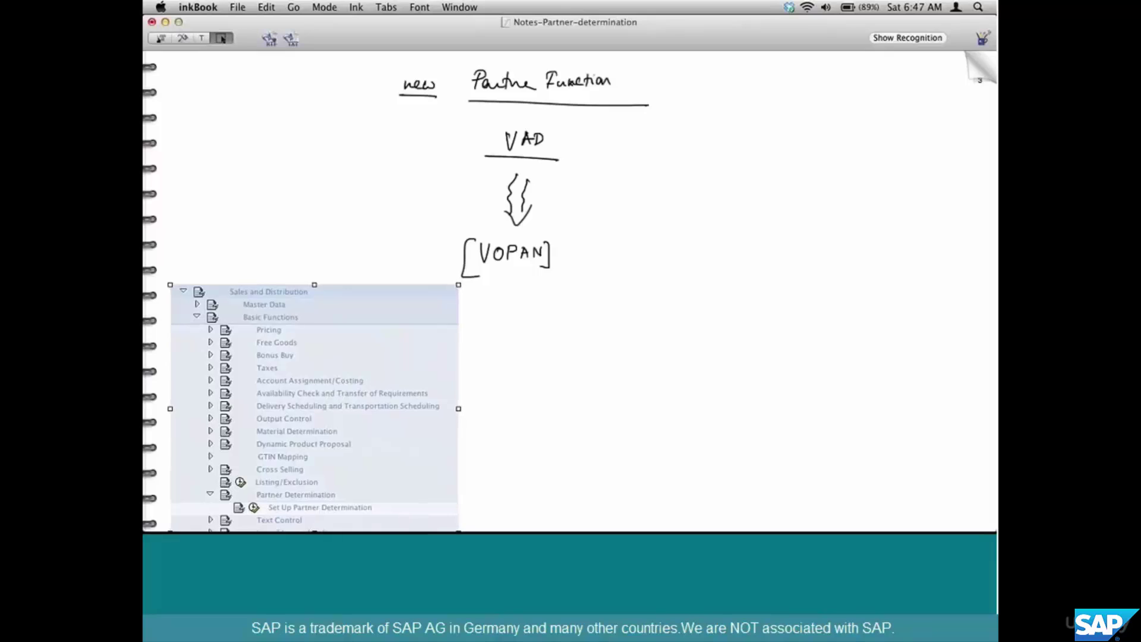
click(306, 206)
- Run transaction /nvopan in SAP GUI and bring its screen capture into the notes
key(super+Tab)
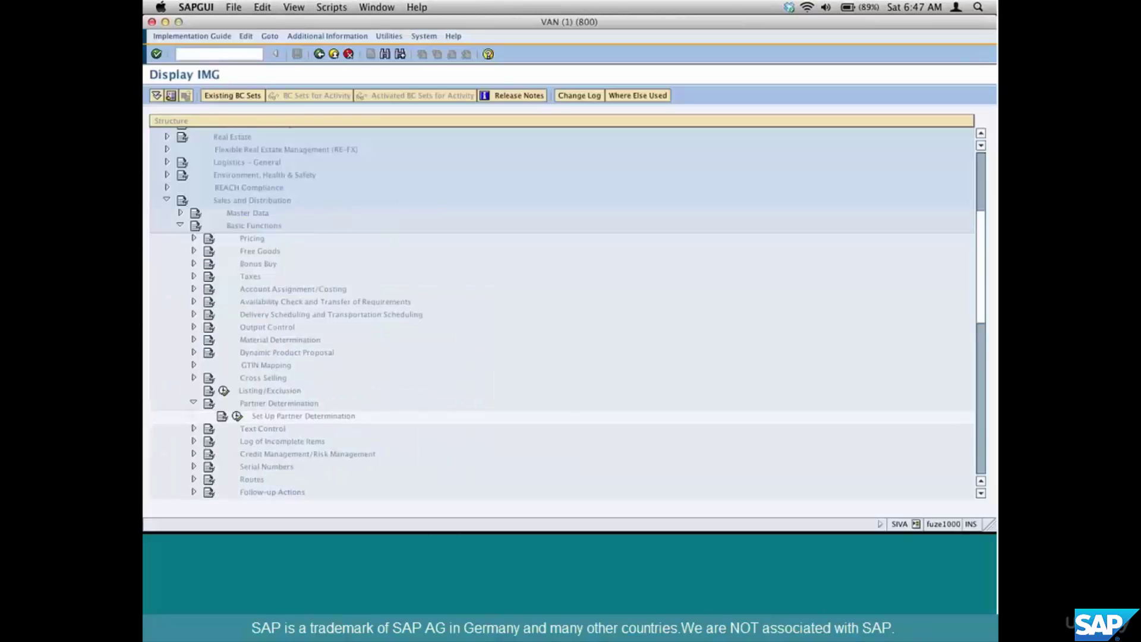
click(261, 56)
text(/nvo)
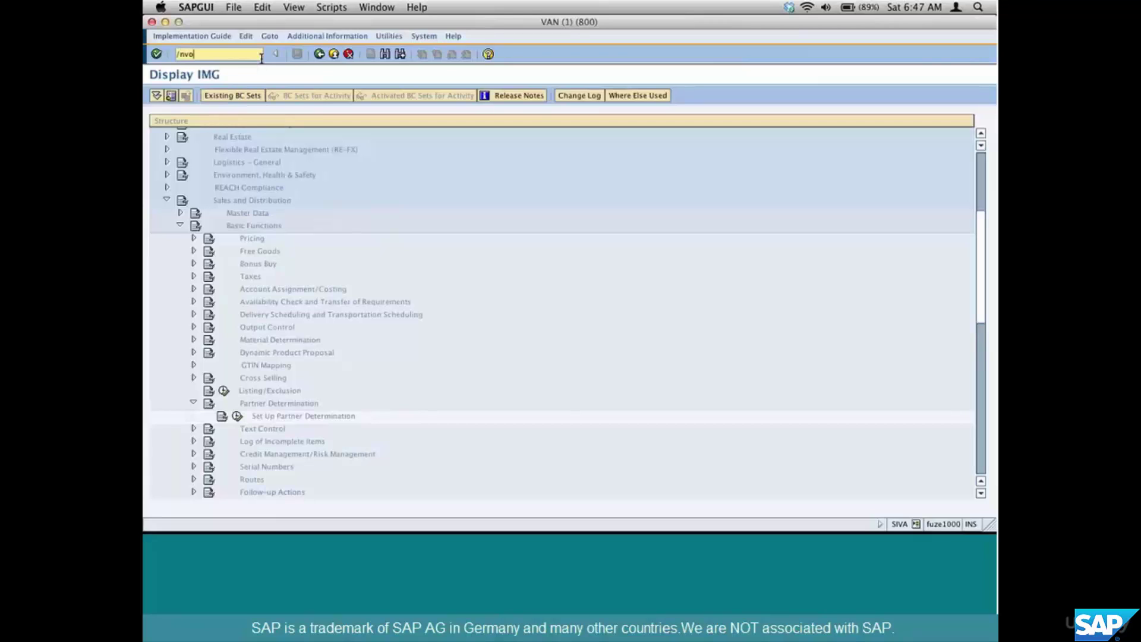
text(pan)
key(Return)
key(super+Tab)
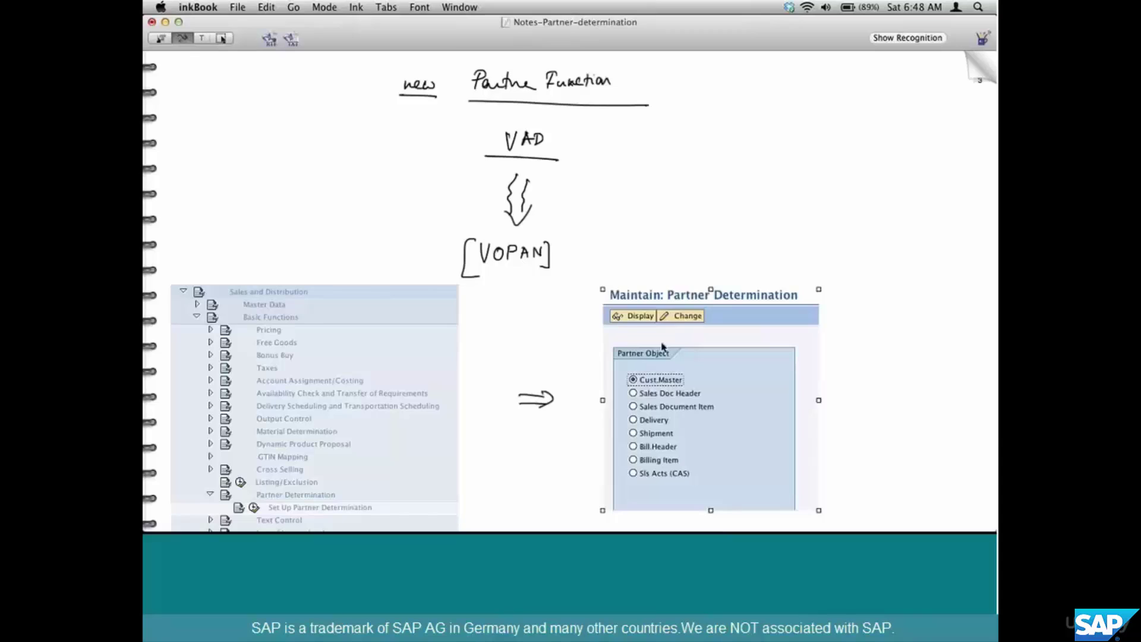
- Draw arrows on the VOPAN capture marking partner objects such as Cust.Master and Delivery
mouse_move(713, 386)
mouse_down()
mouse_move(690, 378)
mouse_move(724, 384)
mouse_move(724, 407)
mouse_up()
mouse_move(691, 419)
mouse_down()
mouse_move(676, 421)
mouse_move(680, 459)
mouse_up()
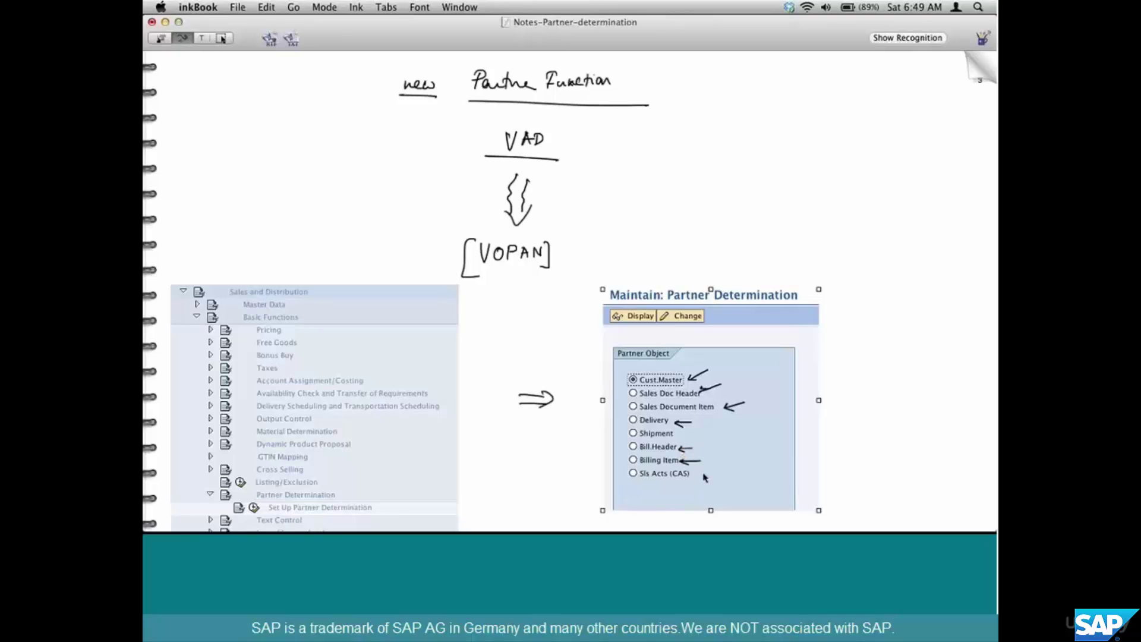